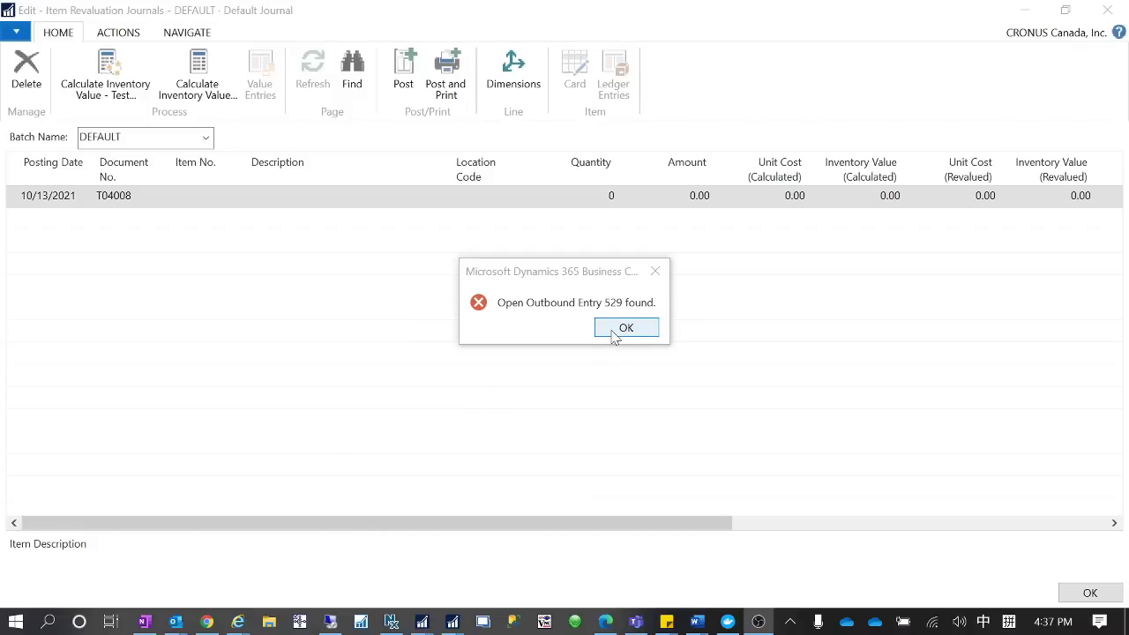
- Dismiss the error, close the item revaluation journal, and sort the item list by Quantity on Hand in ascending order
{"action": "left_click", "coordinate": [616, 331]}
{"action": "left_click", "coordinate": [1107, 9]}
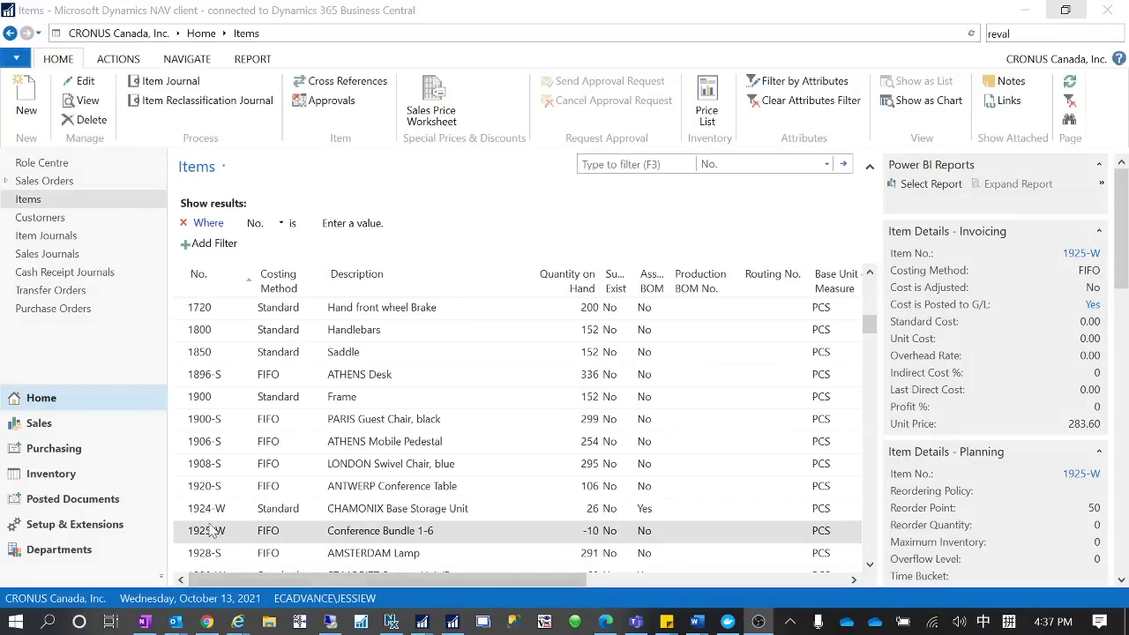
{"action": "left_click", "coordinate": [573, 282]}
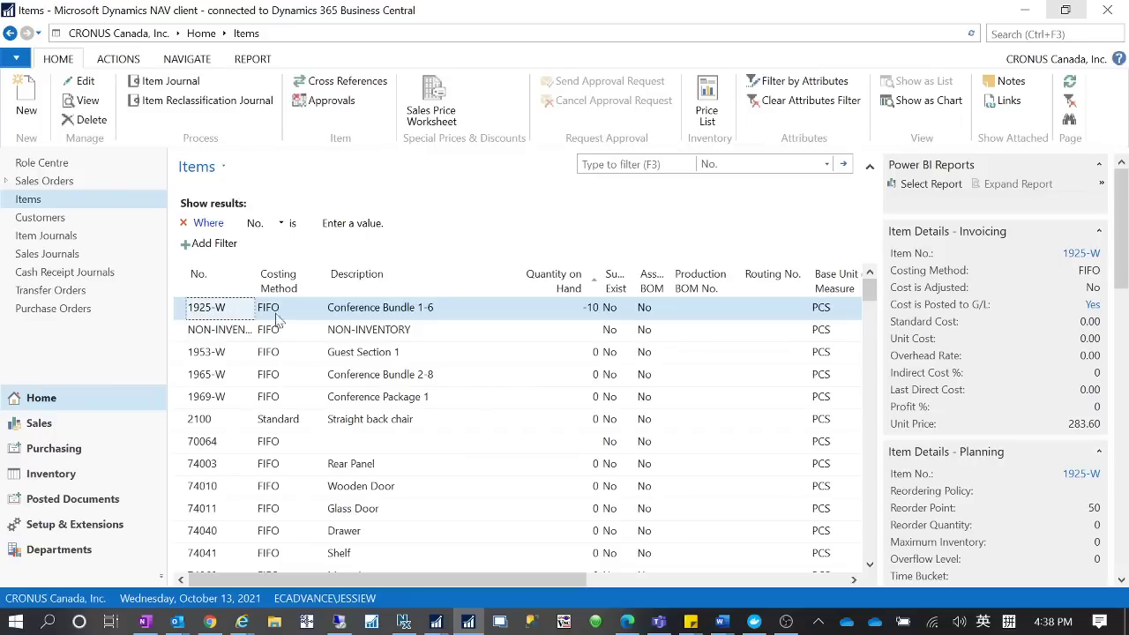
- Set Prevent Negative Inventory to Yes on the card of item 1925-W, Conference Bundle 1-6, and close the card
{"action": "key", "text": "ctrl+n"}
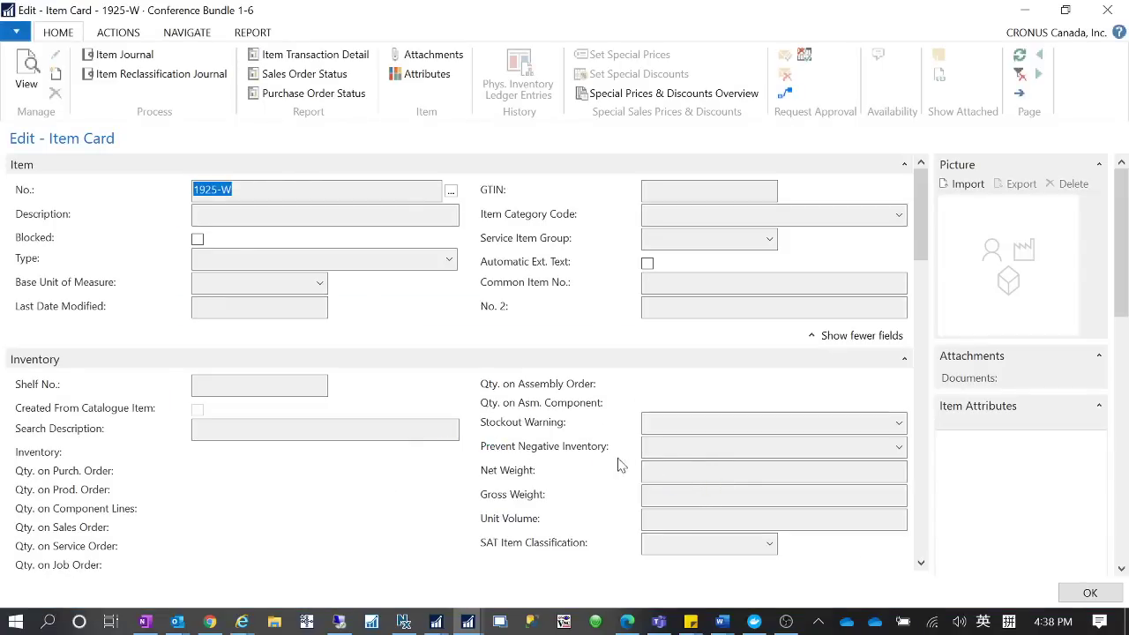
{"action": "left_click", "coordinate": [900, 448]}
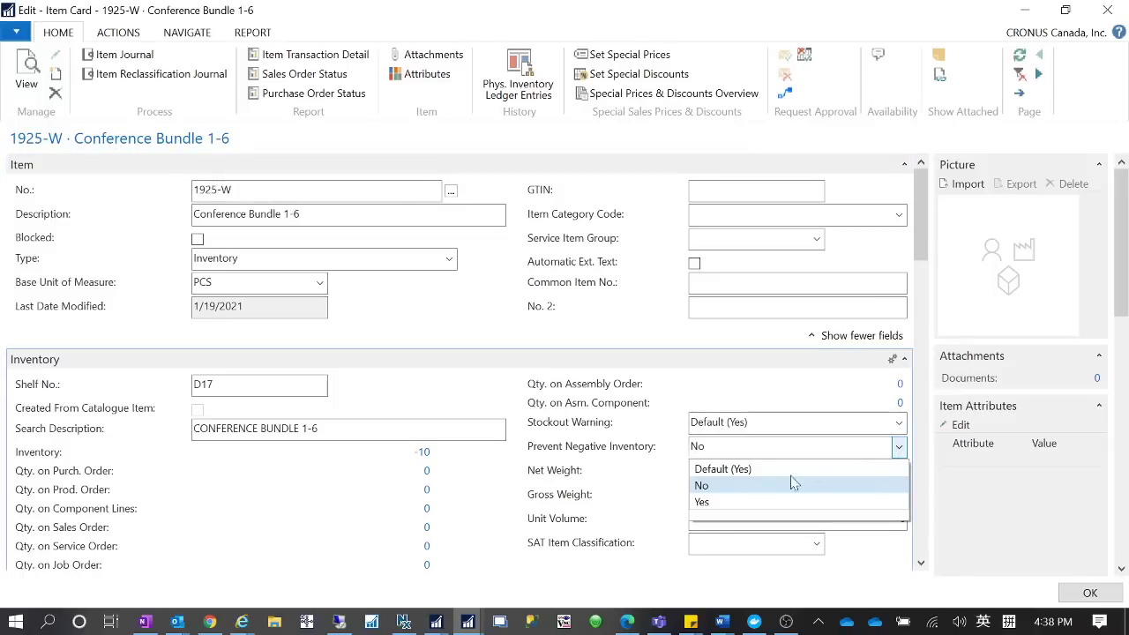
{"action": "left_click", "coordinate": [698, 503]}
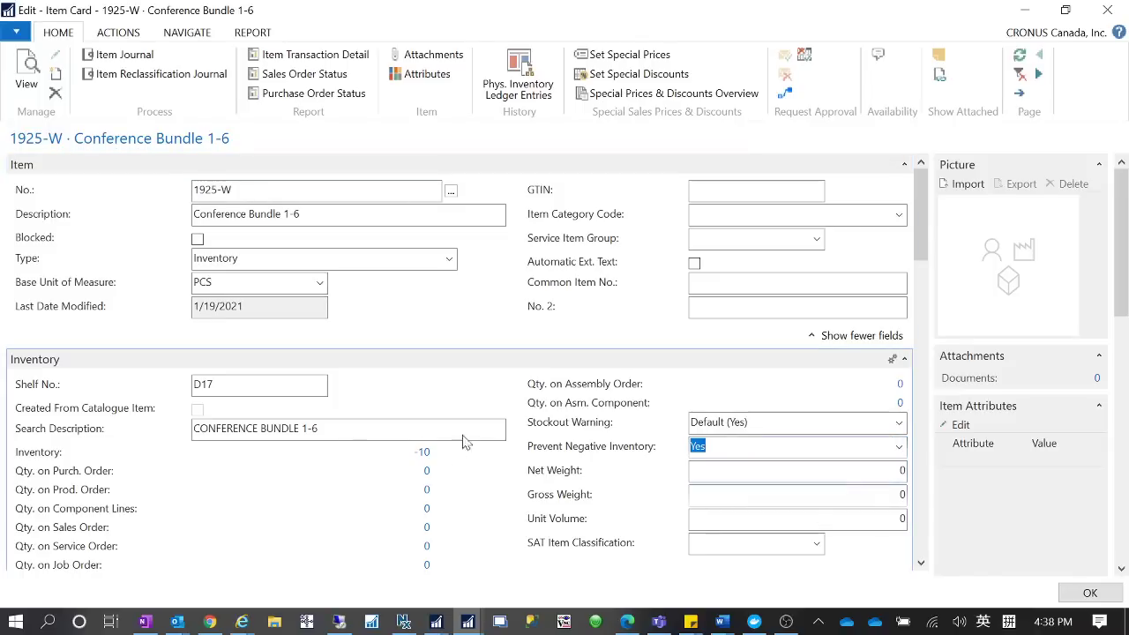
{"action": "left_click", "coordinate": [1086, 594]}
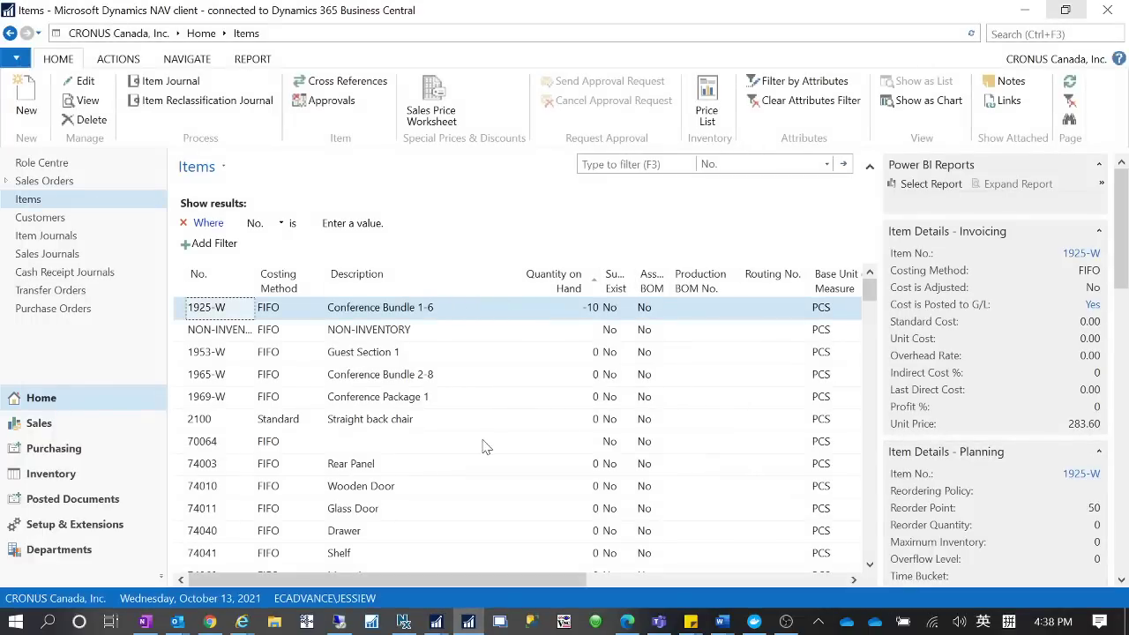
{"action": "scroll", "coordinate": [496, 533], "scroll_direction": "down", "scroll_amount": 4}
{"action": "scroll", "coordinate": [497, 533], "scroll_direction": "up", "scroll_amount": 4}
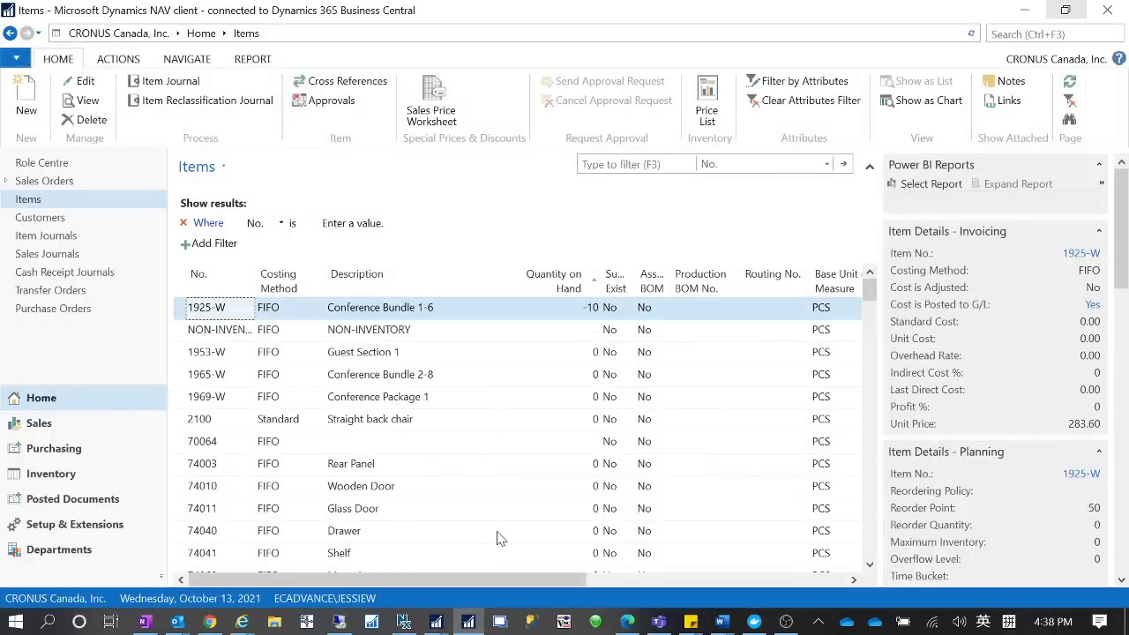
{"action": "left_click", "coordinate": [569, 289]}
{"action": "left_click", "coordinate": [569, 290]}
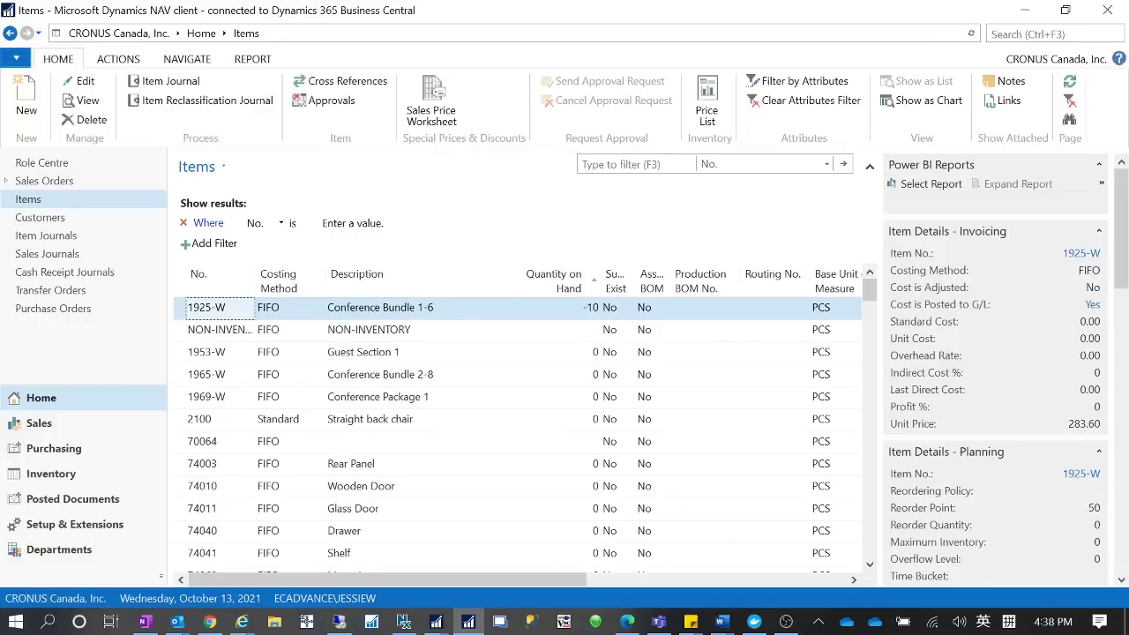
- Open the DEFAULT physical inventory journal and calculate inventory using the last used options and filters
{"action": "key", "text": "ctrl+F3"}
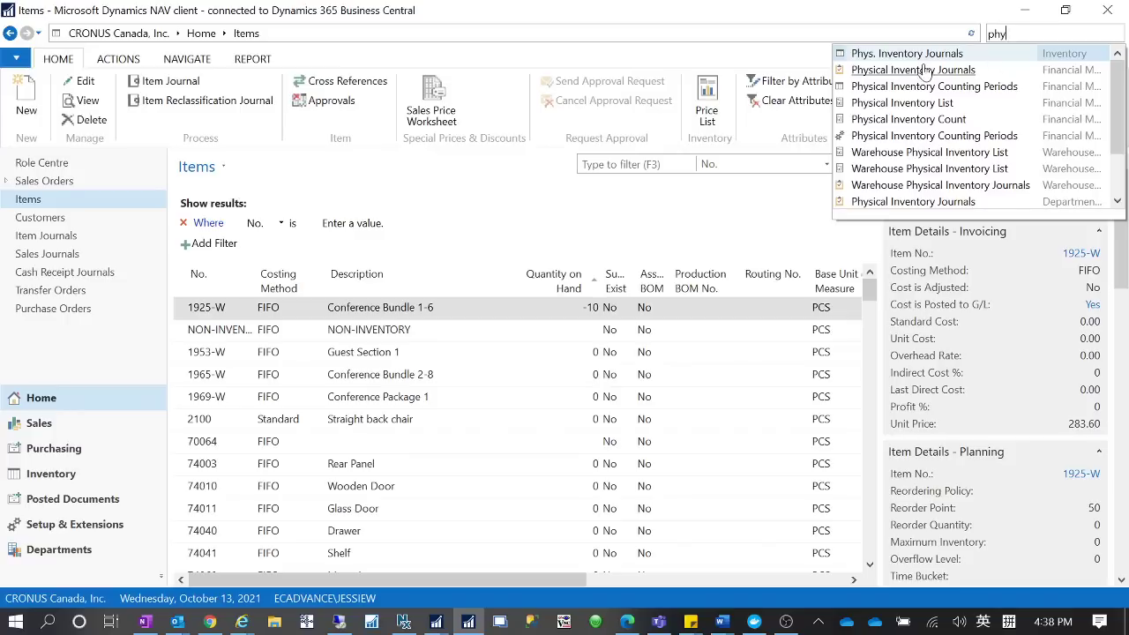
{"action": "key", "text": "Return"}
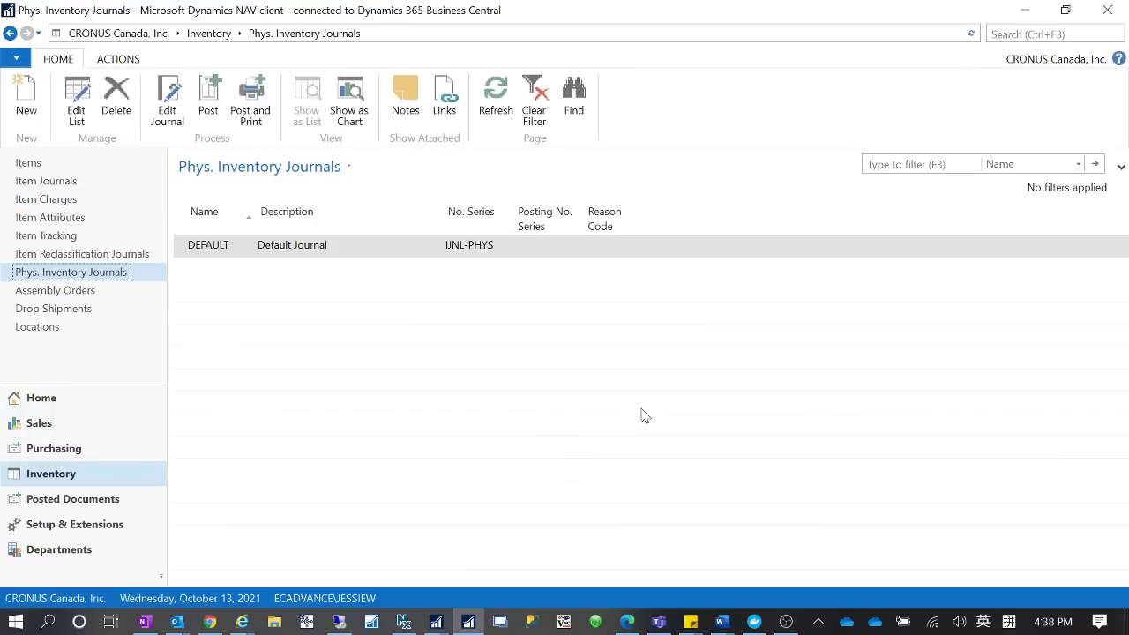
{"action": "left_click", "coordinate": [165, 116]}
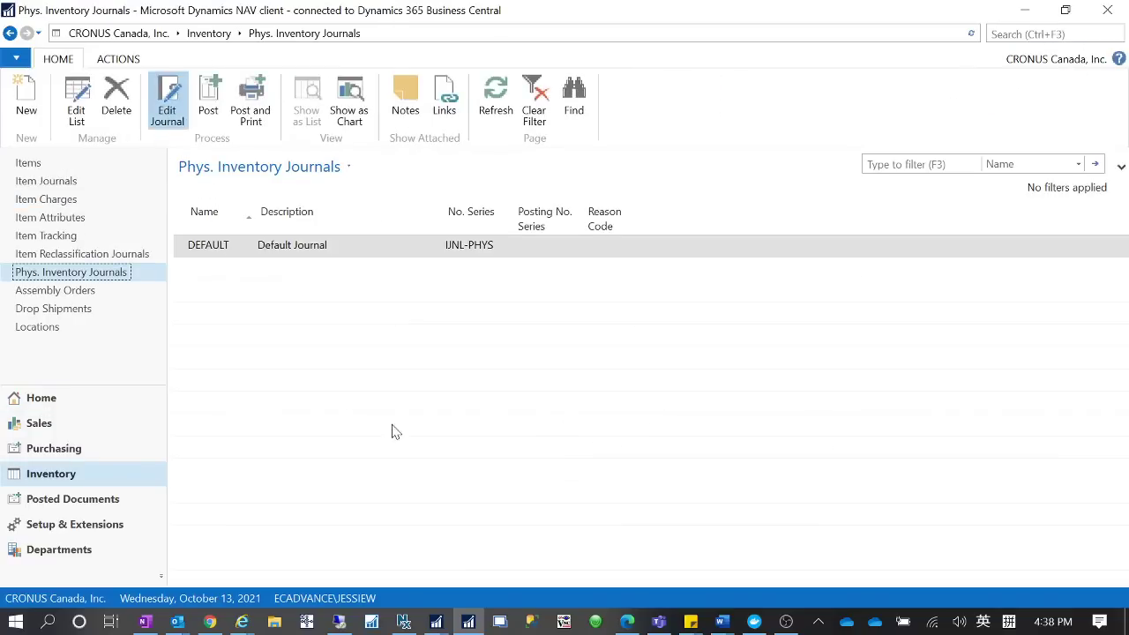
{"action": "left_click", "coordinate": [226, 100]}
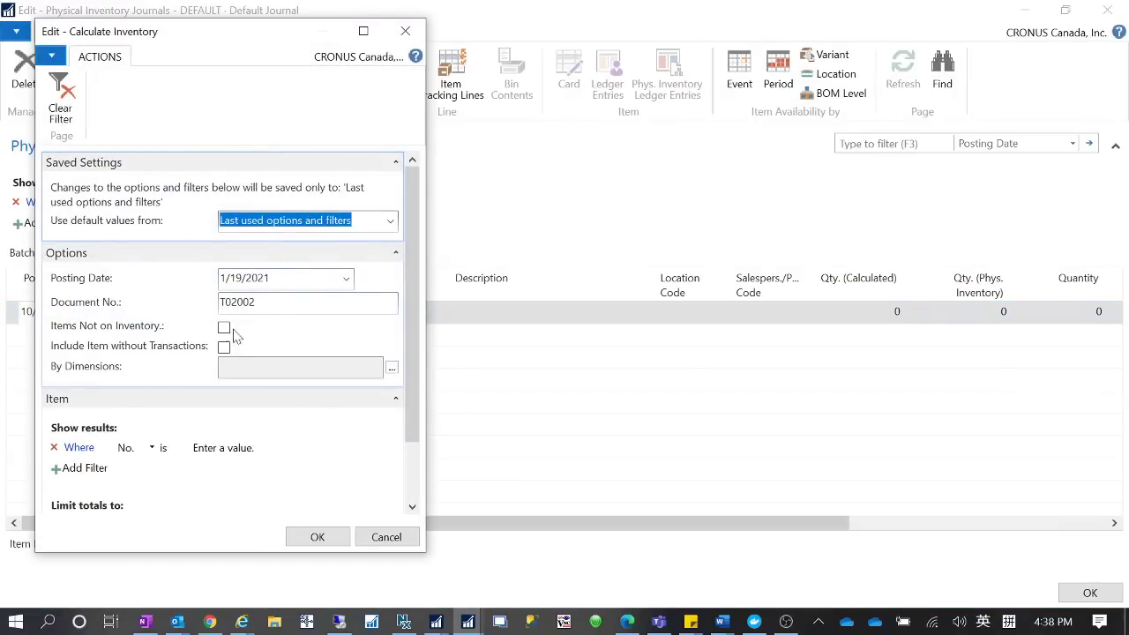
{"action": "left_click", "coordinate": [316, 537]}
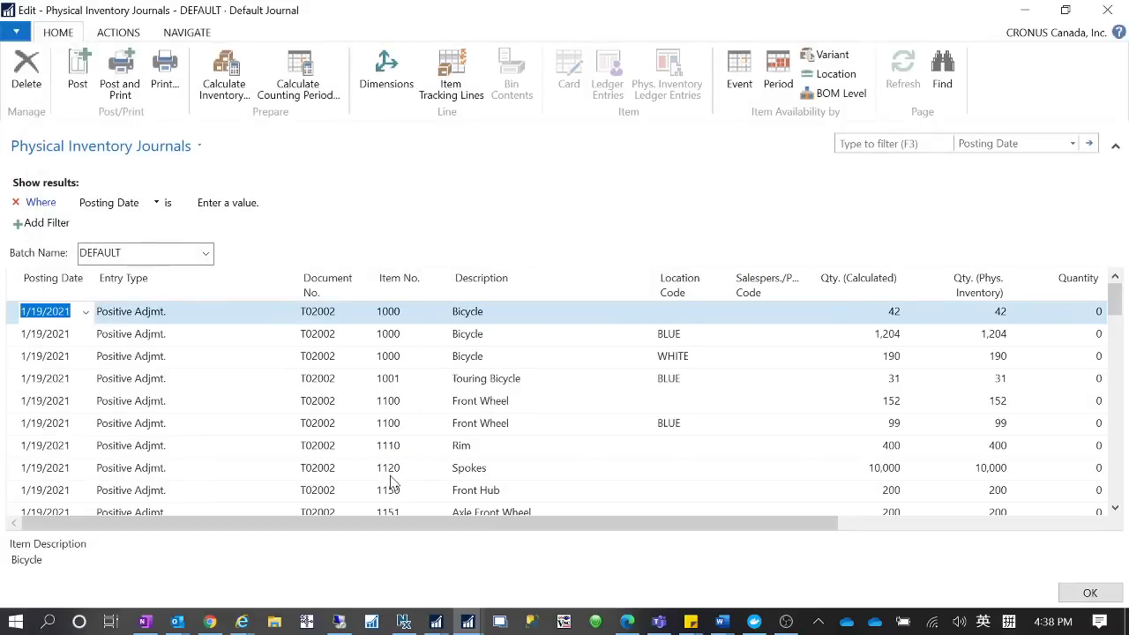
- Filter the physical inventory journal lines to those with Qty. (Calculated) <0
{"action": "left_click", "coordinate": [132, 205]}
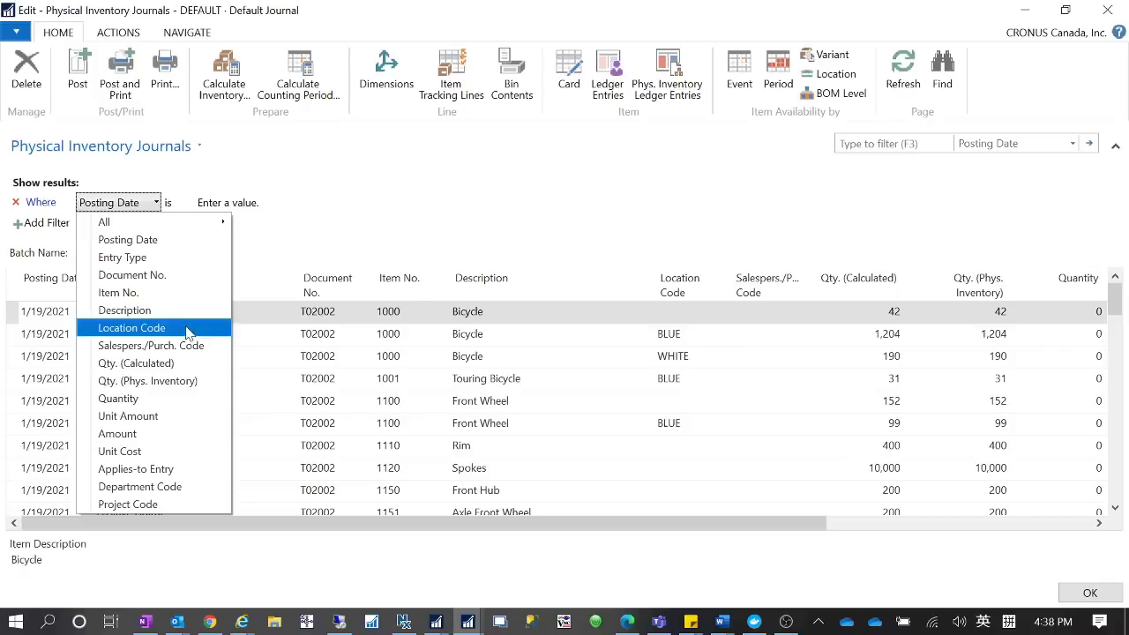
{"action": "left_click", "coordinate": [189, 363]}
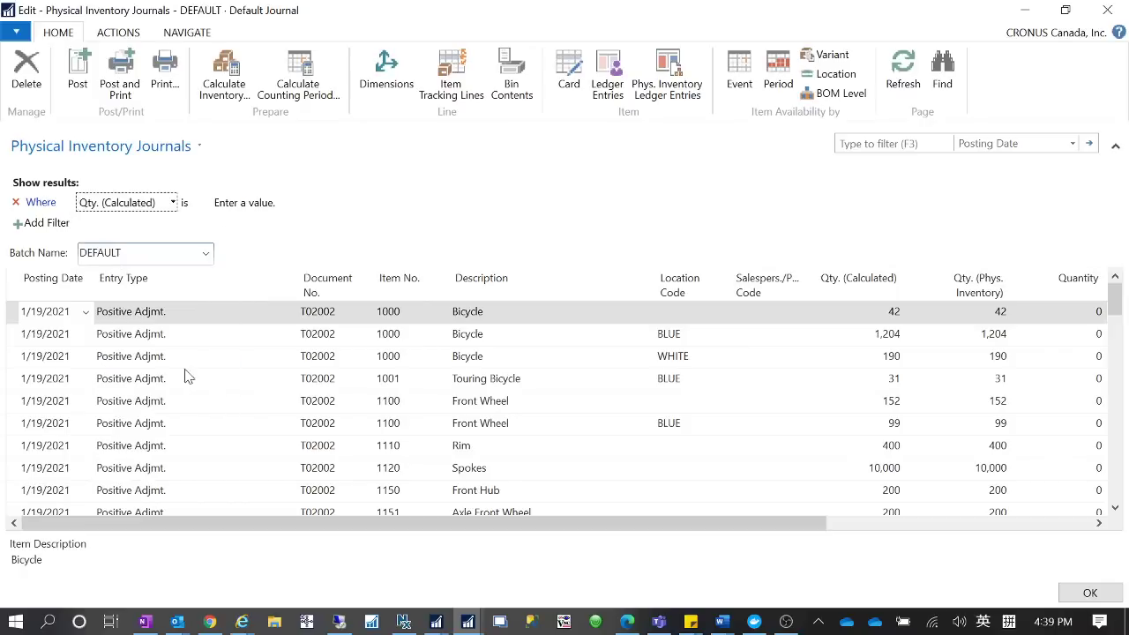
{"action": "type", "text": "<"}
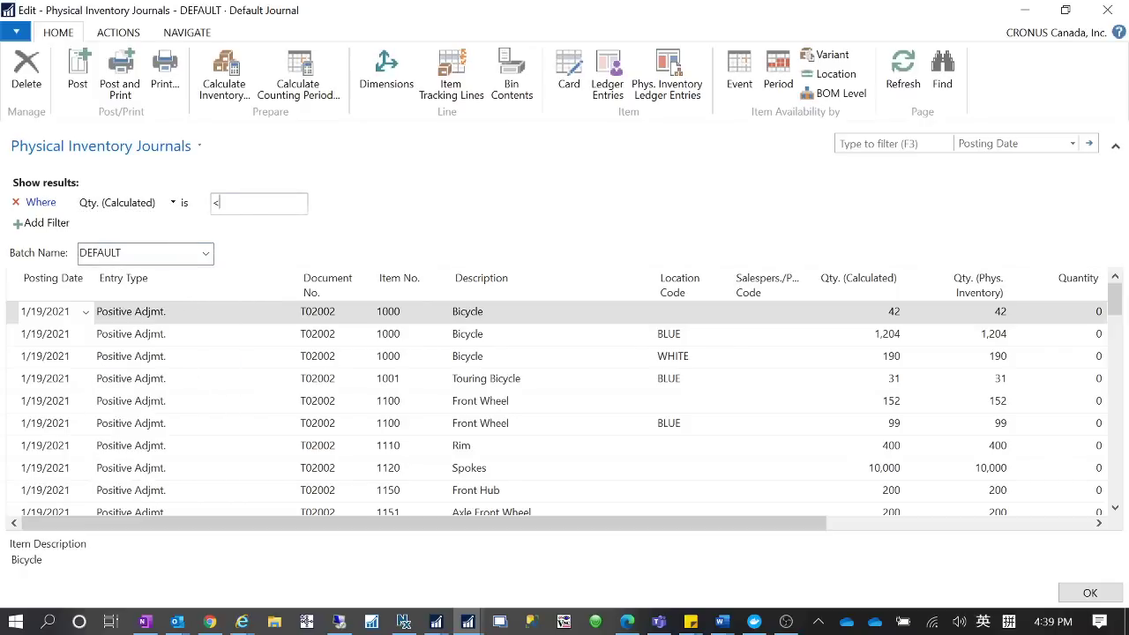
{"action": "type", "text": "0"}
{"action": "key", "text": "Tab"}
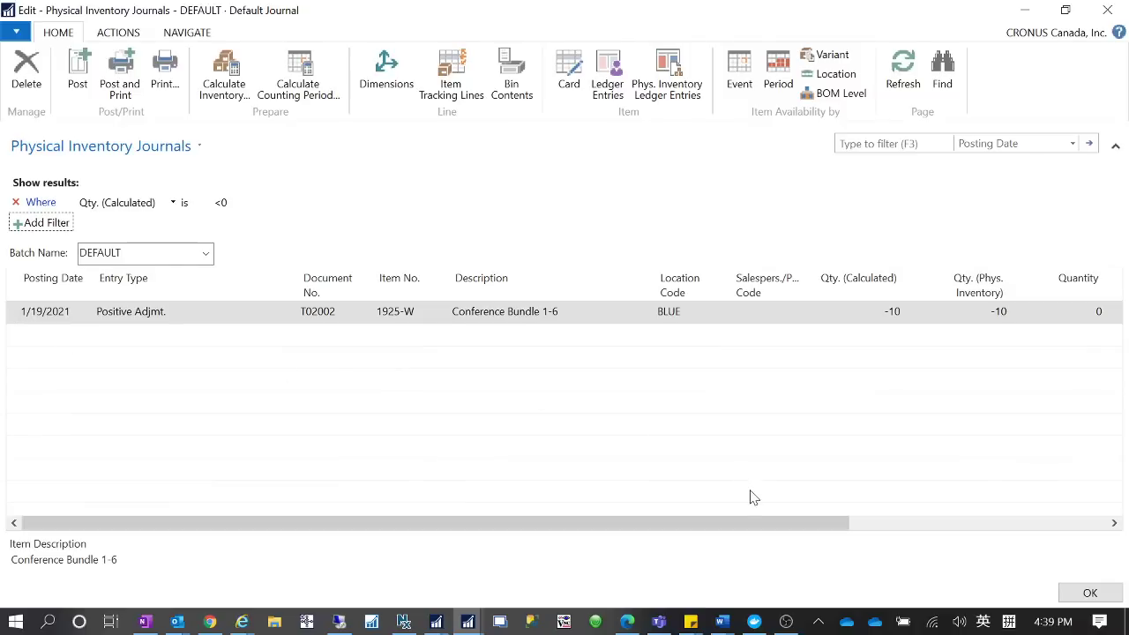
- Set Qty. (Phys. Inventory) to 0 on the journal line for item 1925-W at location BLUE
{"action": "left_click_drag", "start_coordinate": [713, 526], "coordinate": [869, 527]}
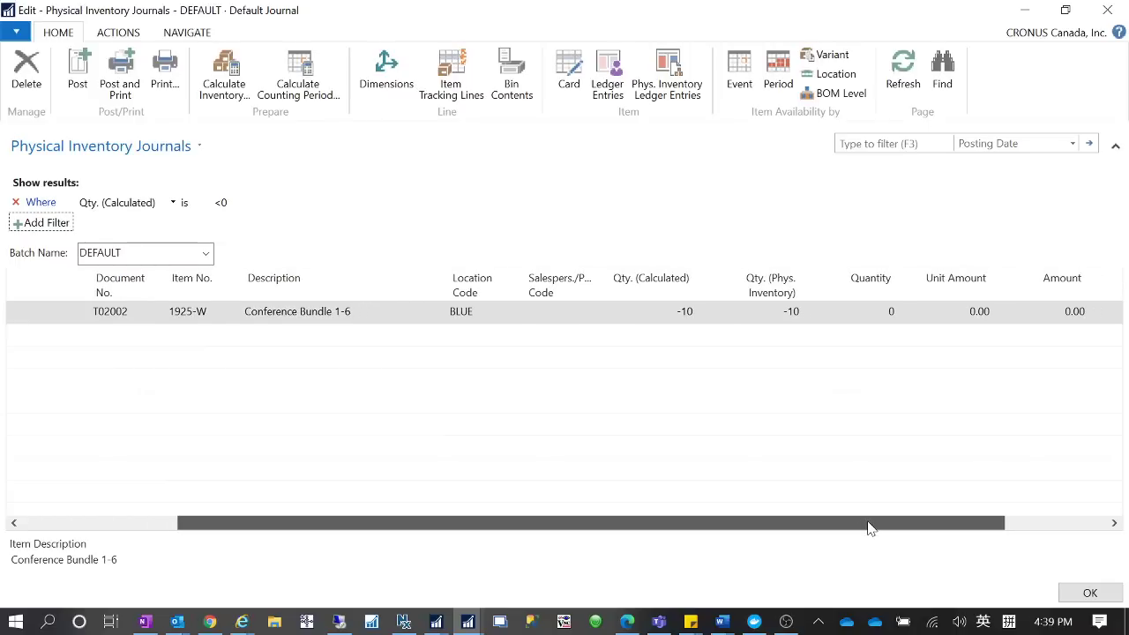
{"action": "left_click_drag", "start_coordinate": [869, 527], "coordinate": [874, 527]}
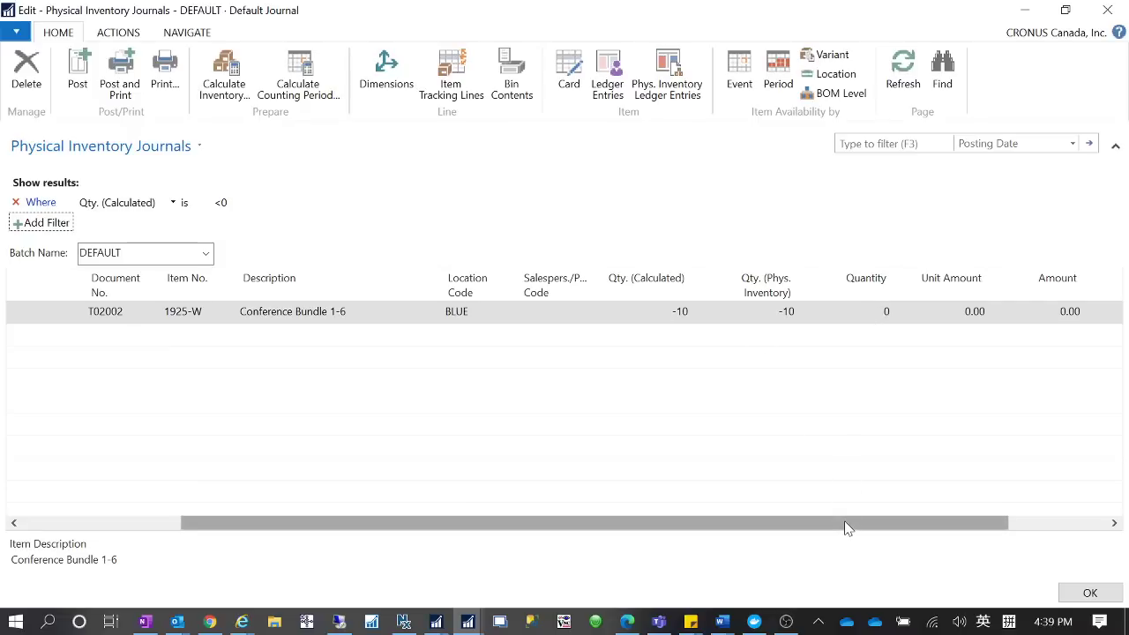
{"action": "left_click_drag", "start_coordinate": [820, 527], "coordinate": [932, 520]}
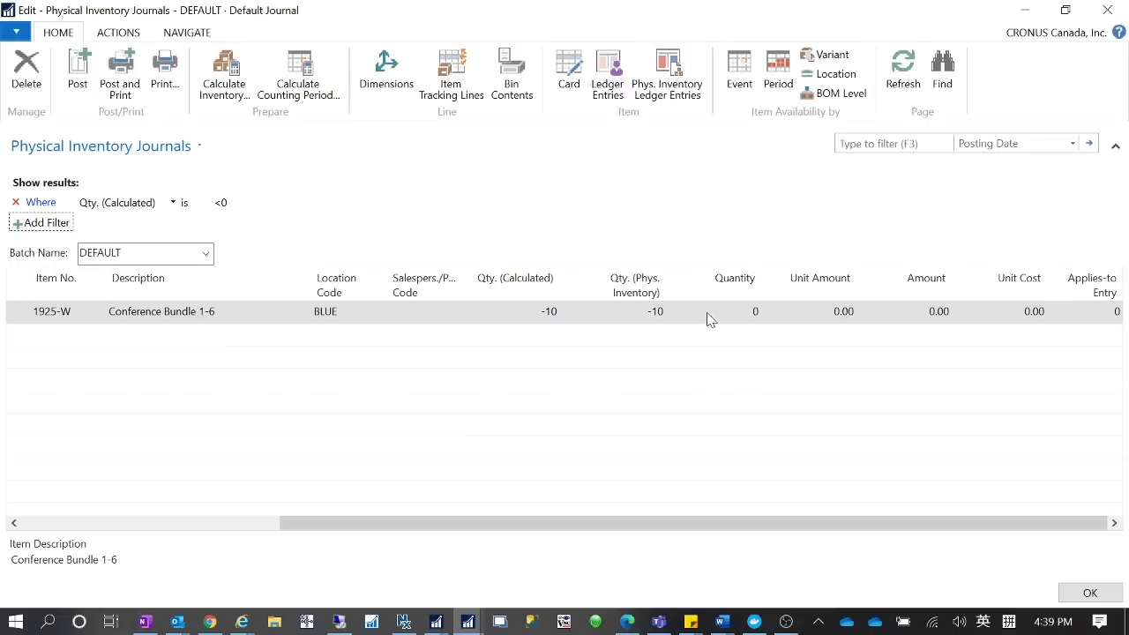
{"action": "left_click", "coordinate": [617, 315]}
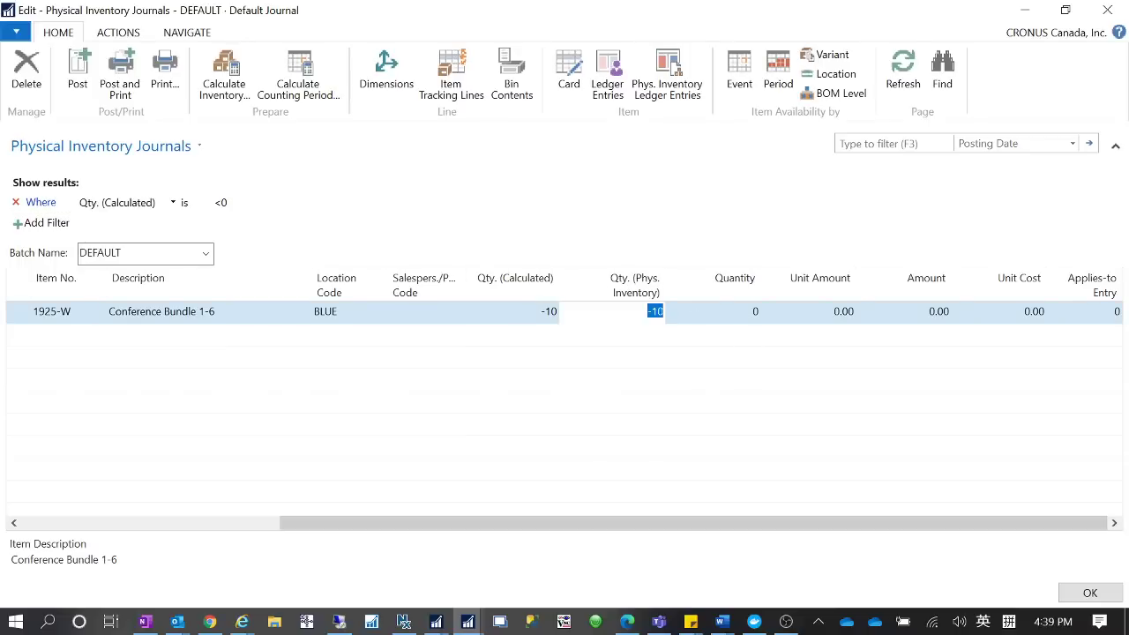
{"action": "type", "text": "0"}
{"action": "left_click", "coordinate": [748, 320]}
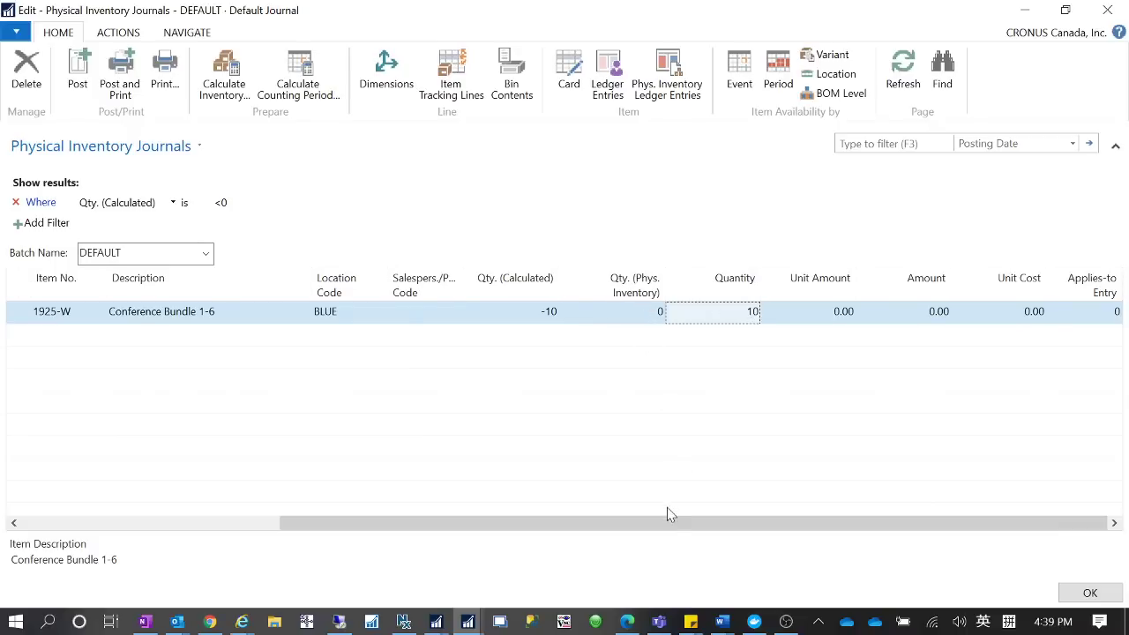
- Post the filtered physical inventory adjustment for item 1925-W and close the journal
{"action": "left_click_drag", "start_coordinate": [738, 522], "coordinate": [490, 529]}
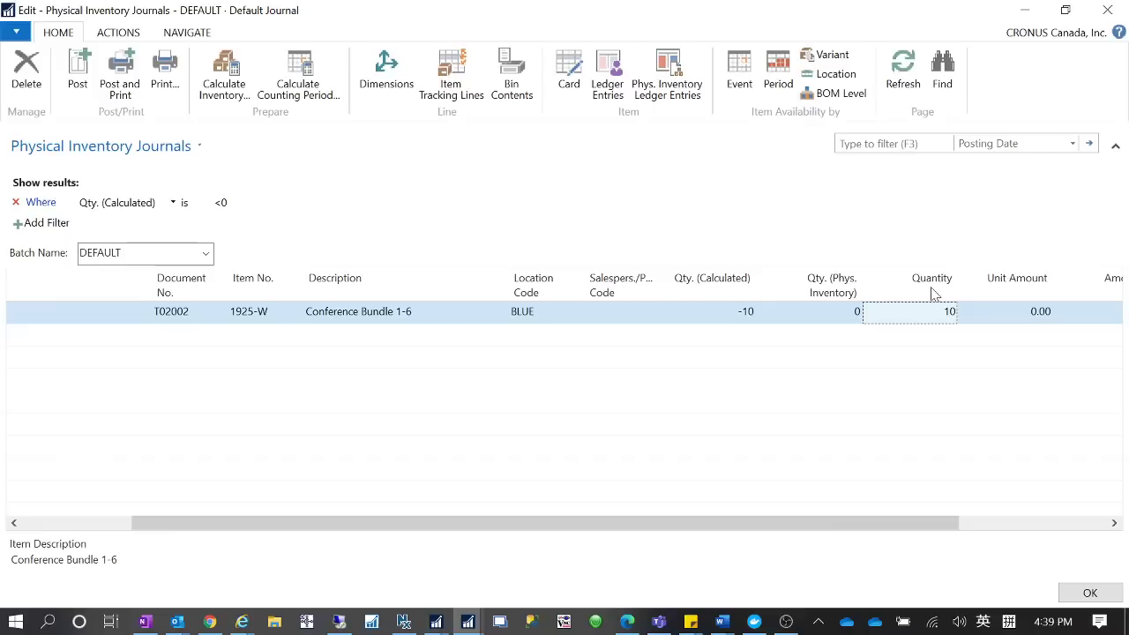
{"action": "left_click_drag", "start_coordinate": [826, 529], "coordinate": [530, 533]}
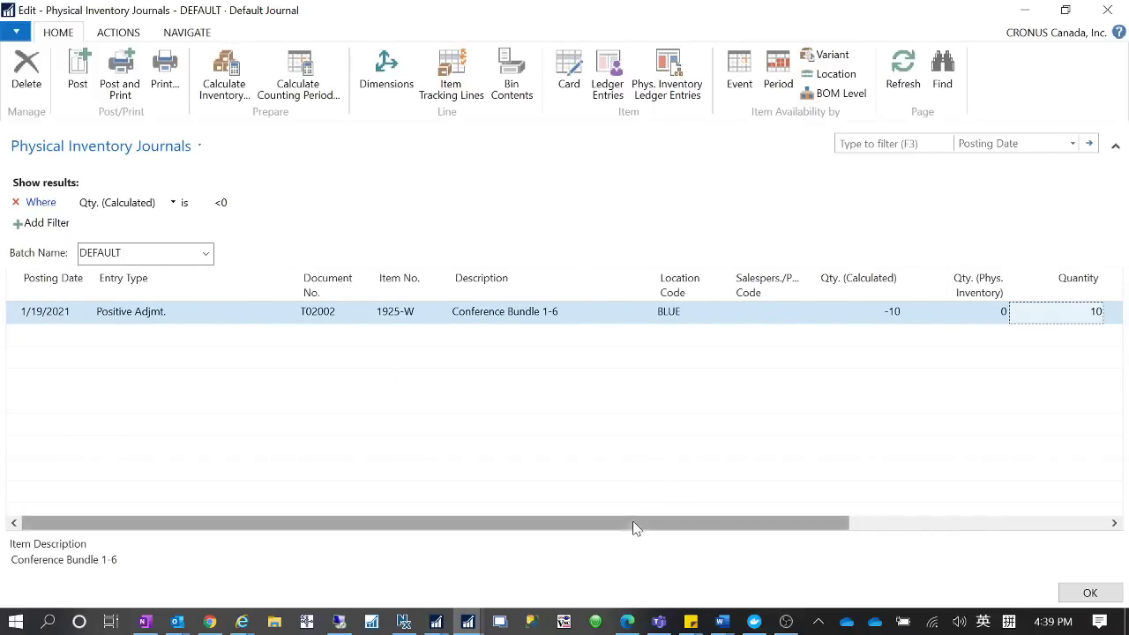
{"action": "left_click", "coordinate": [79, 70]}
{"action": "left_click", "coordinate": [544, 327]}
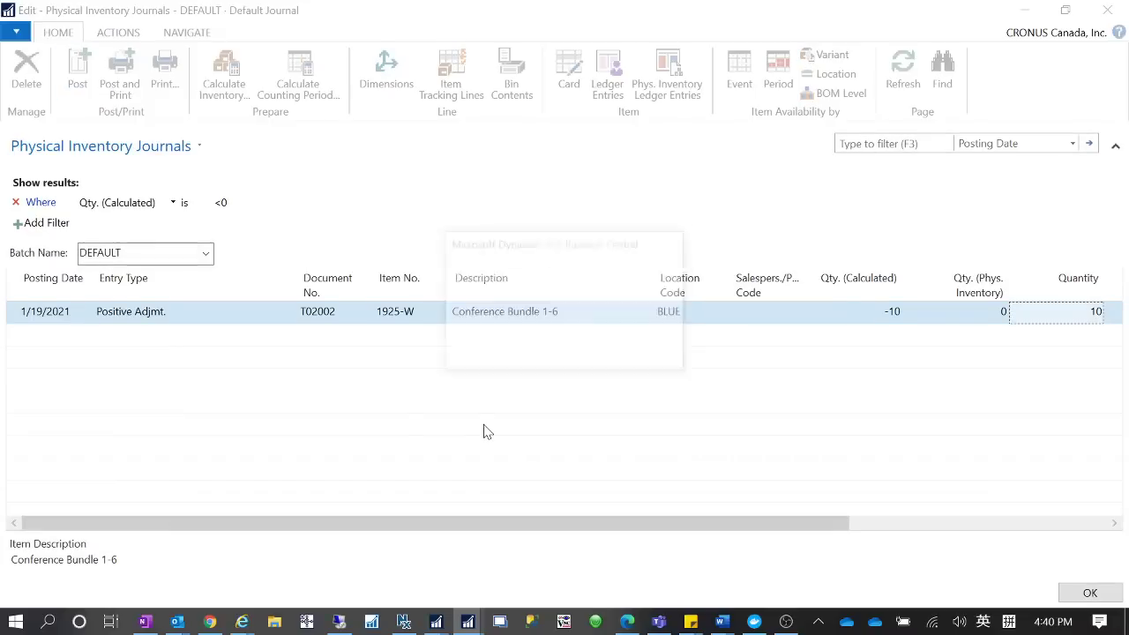
{"action": "left_click", "coordinate": [644, 327]}
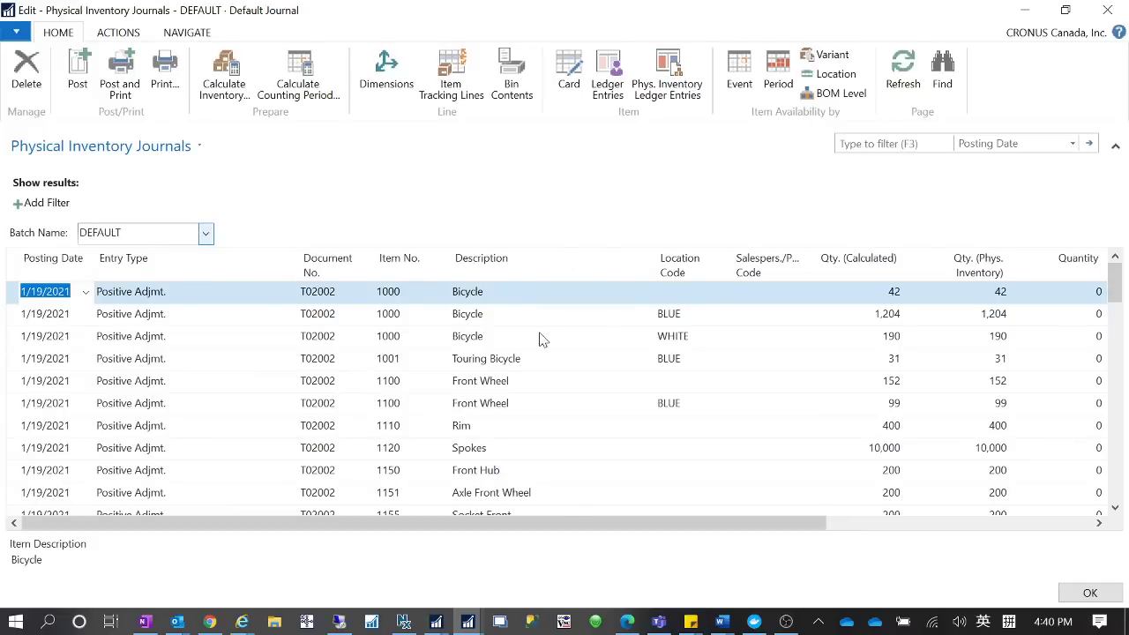
{"action": "left_click", "coordinate": [1083, 595]}
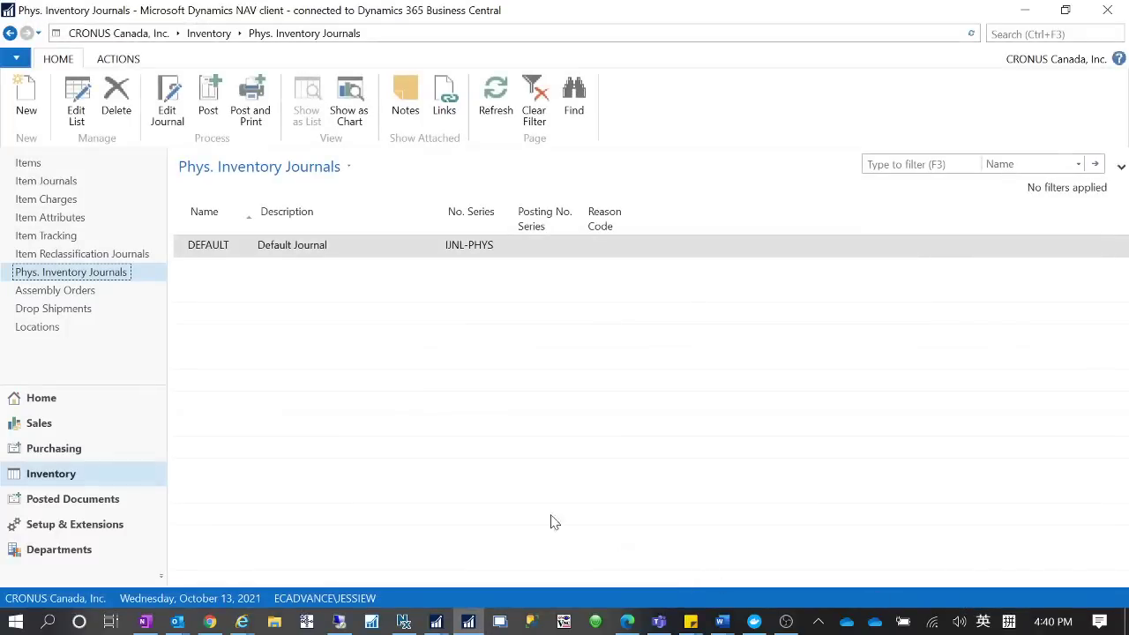
- Search for the Revaluation Journals page and open the DEFAULT item revaluation journal
{"action": "key", "text": "ctrl+F3"}
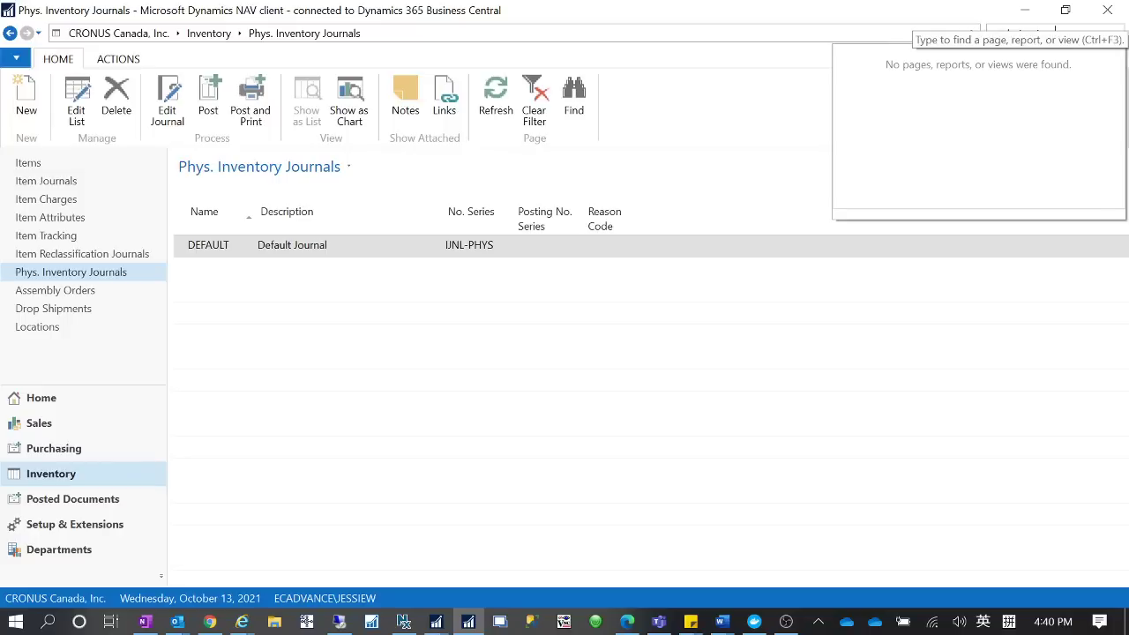
{"action": "key", "text": "Escape"}
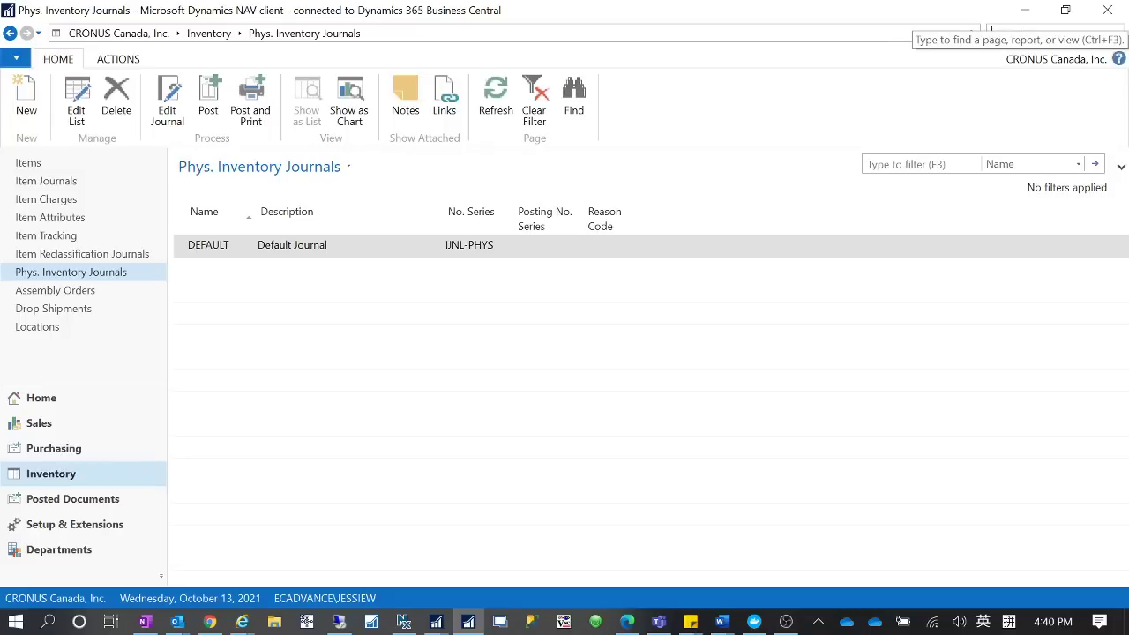
{"action": "type", "text": "v"}
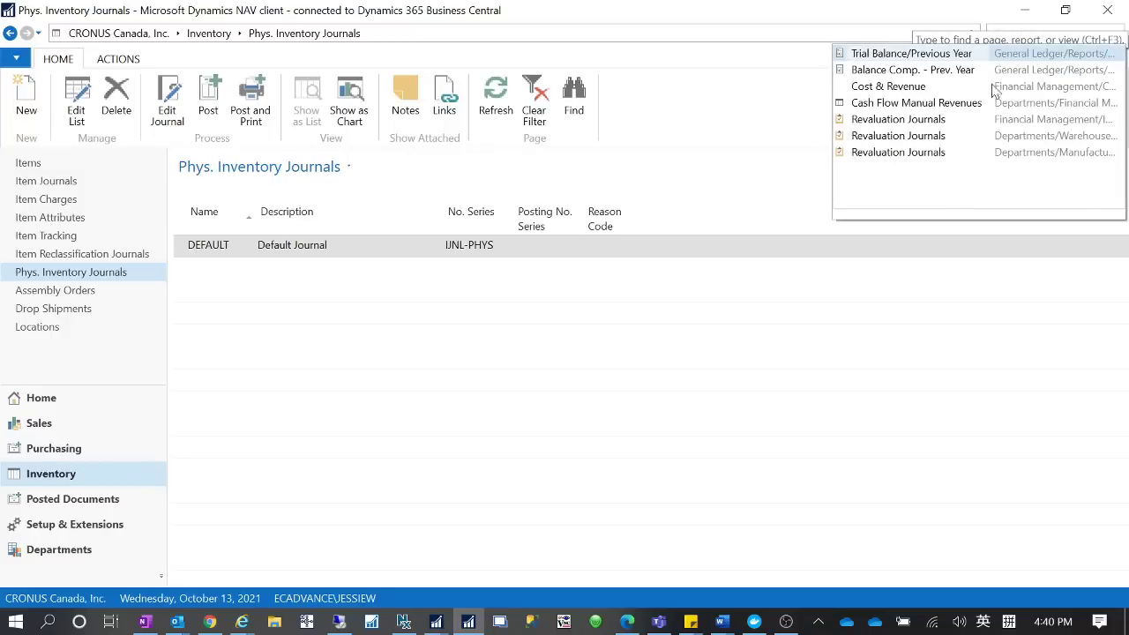
{"action": "left_click", "coordinate": [916, 136]}
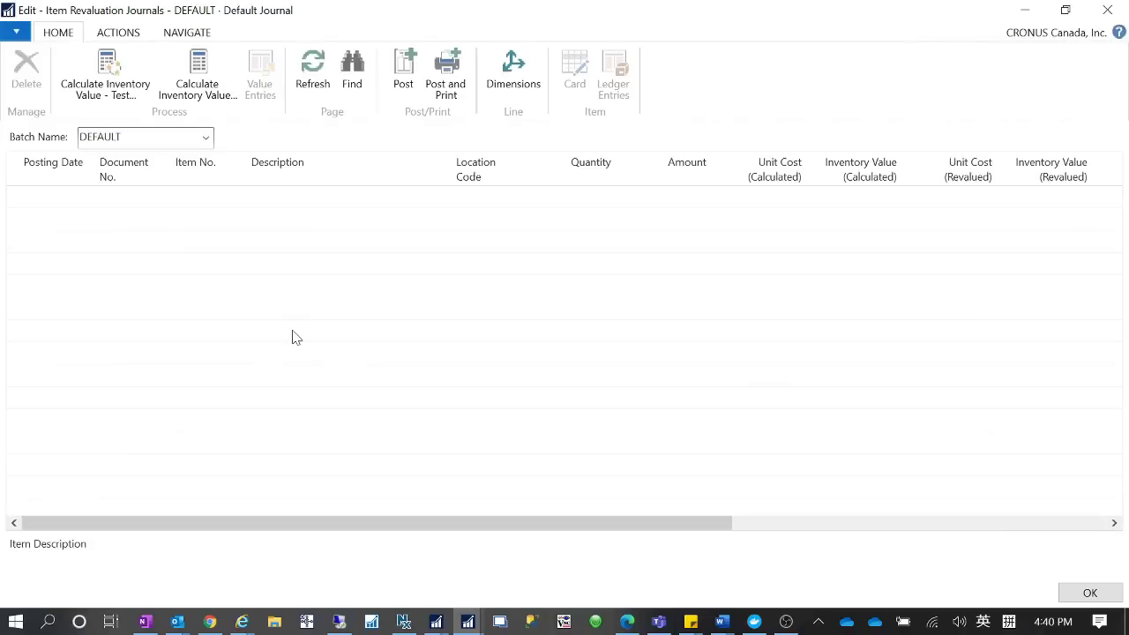
- Run Calculate Inventory Value per Item Ledger Entry for FIFO and Standard items, continuing past the cost adjustment prompt
{"action": "left_click", "coordinate": [220, 84]}
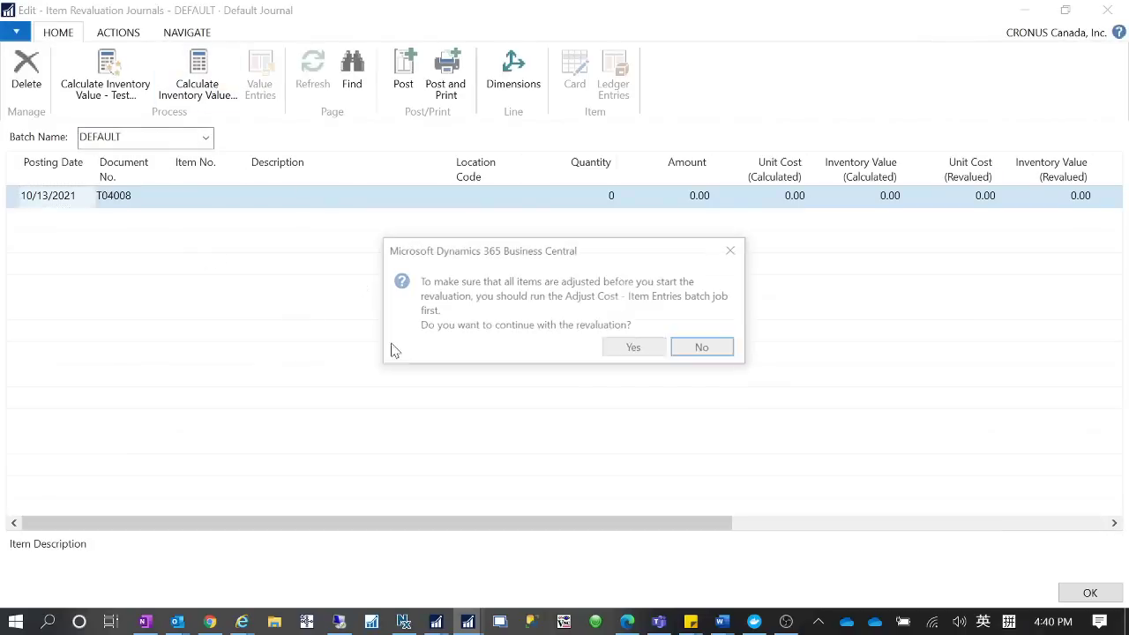
{"action": "left_click", "coordinate": [643, 352]}
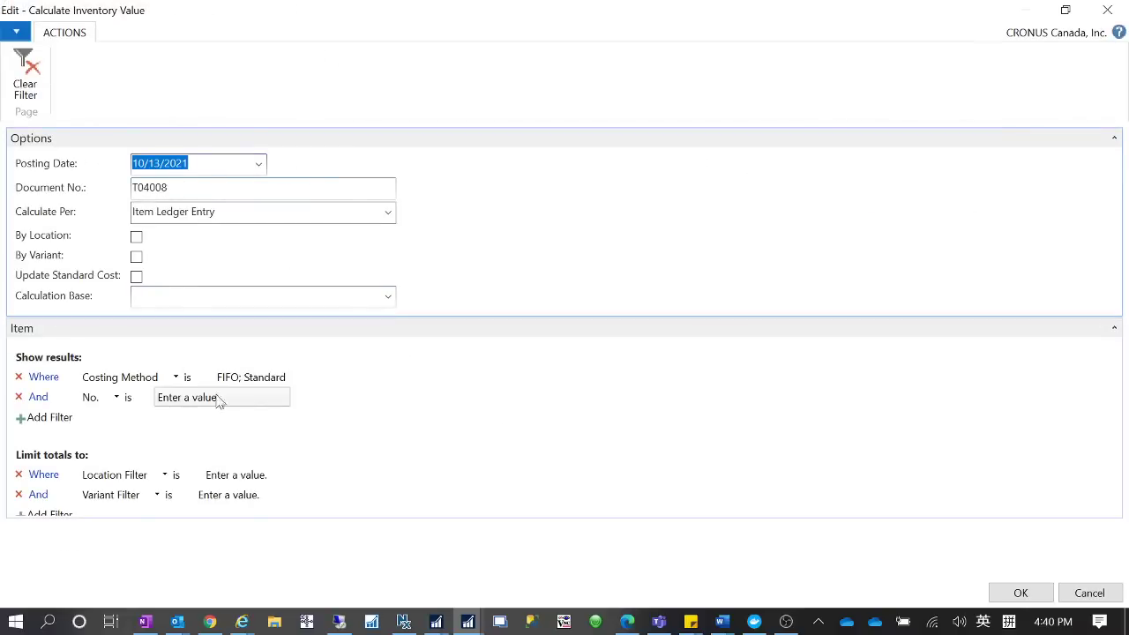
{"action": "left_click", "coordinate": [248, 384]}
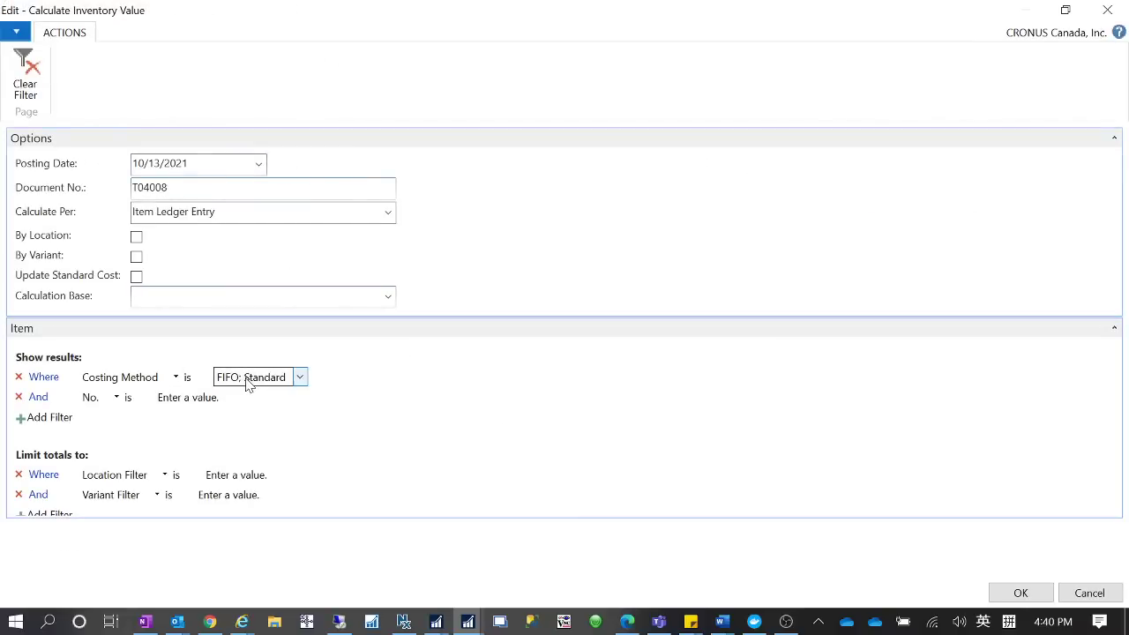
{"action": "left_click", "coordinate": [314, 379]}
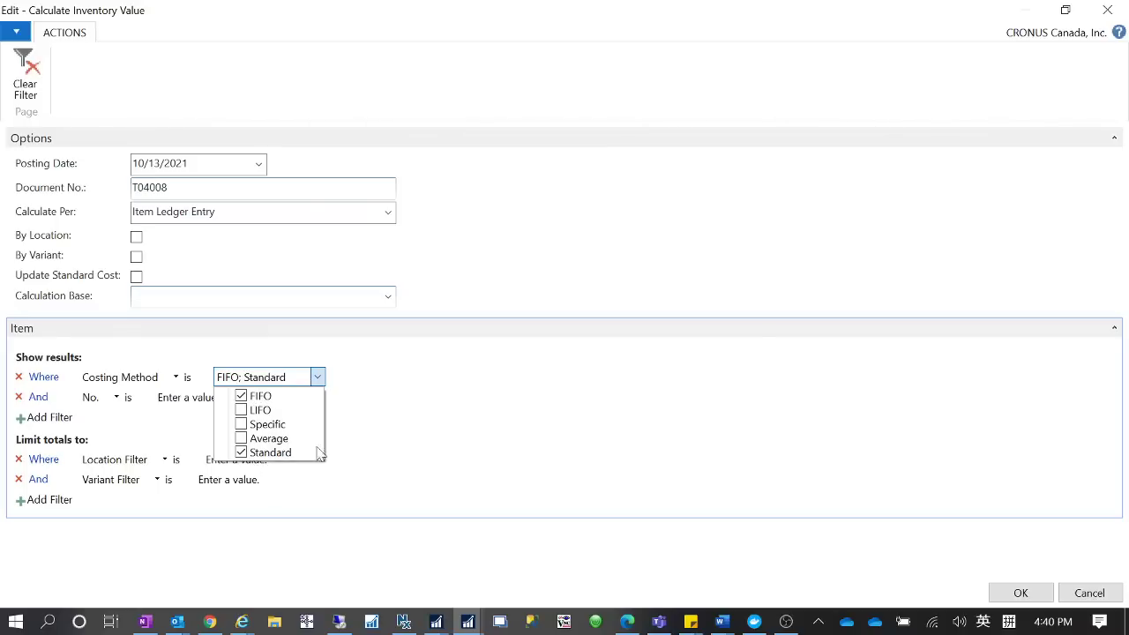
{"action": "left_click", "coordinate": [406, 396]}
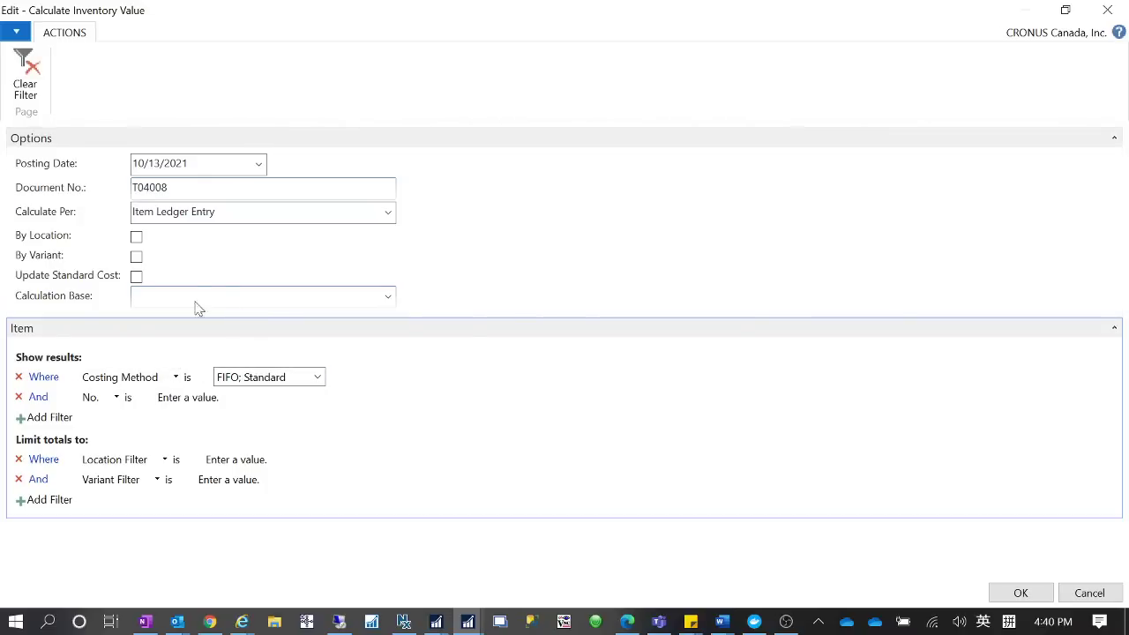
{"action": "left_click", "coordinate": [1010, 594]}
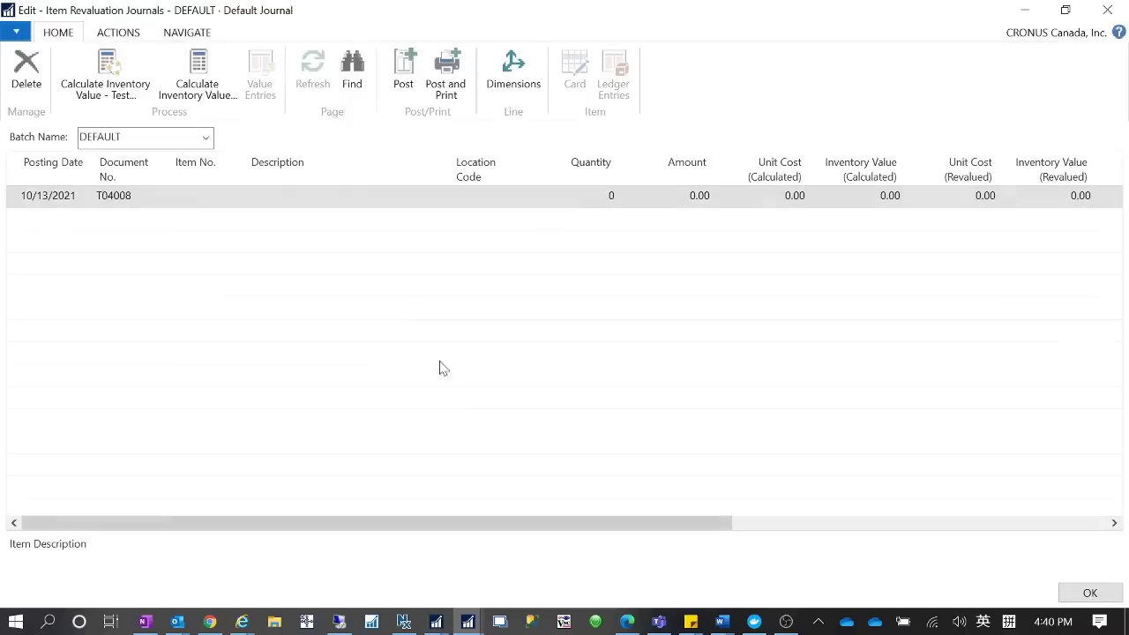